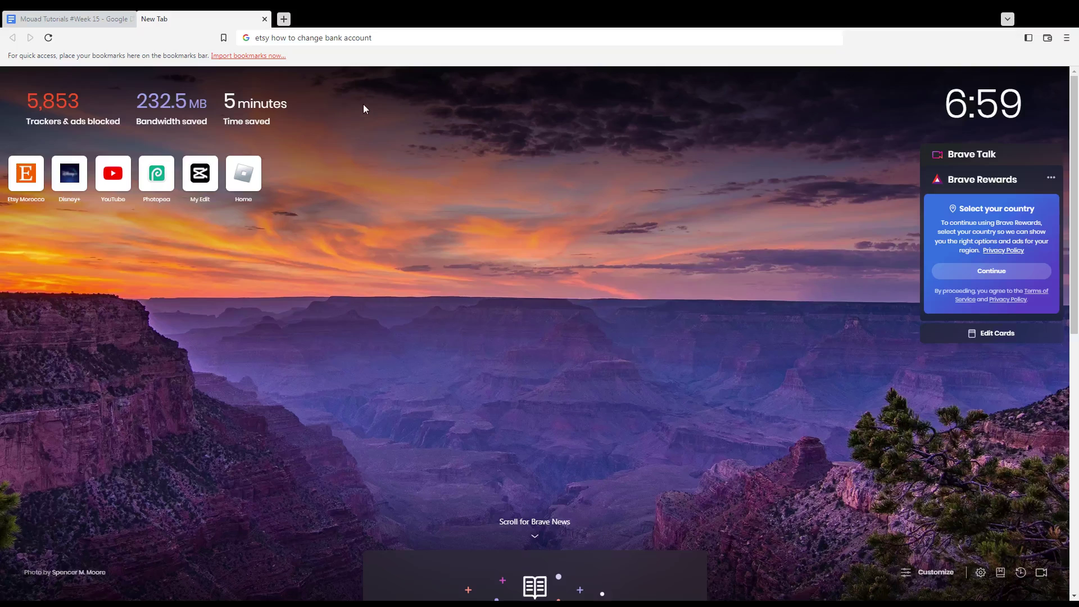
# Replace the search words after 'etsy' with etsy.com in Brave's address bar, then reselect it.
pyautogui.moveTo(375, 38); pyautogui.dragTo(270, 39)
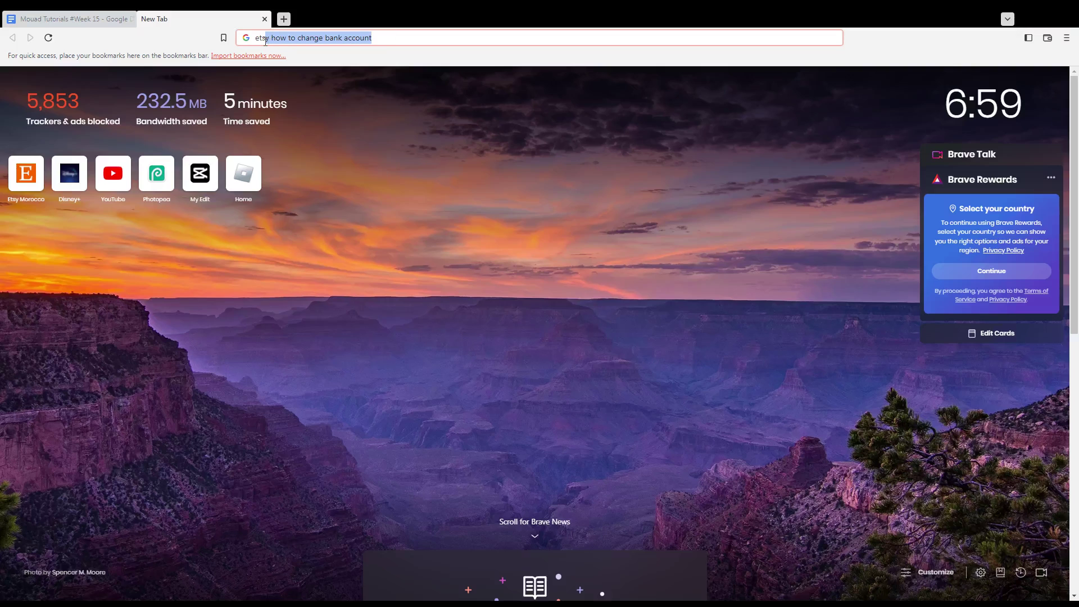
pyautogui.write('.com')
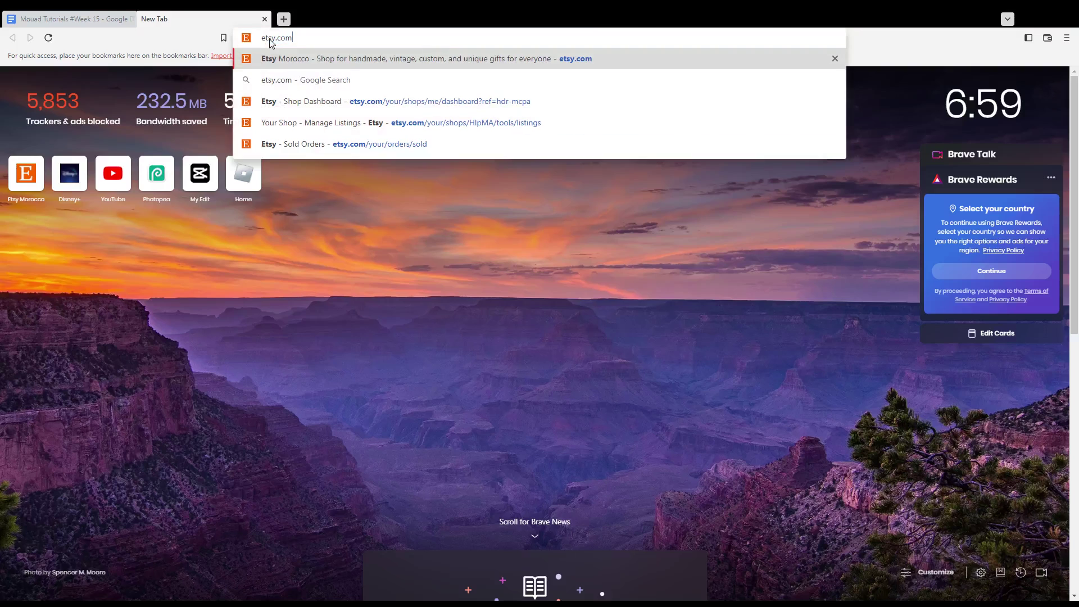
pyautogui.press('Return')
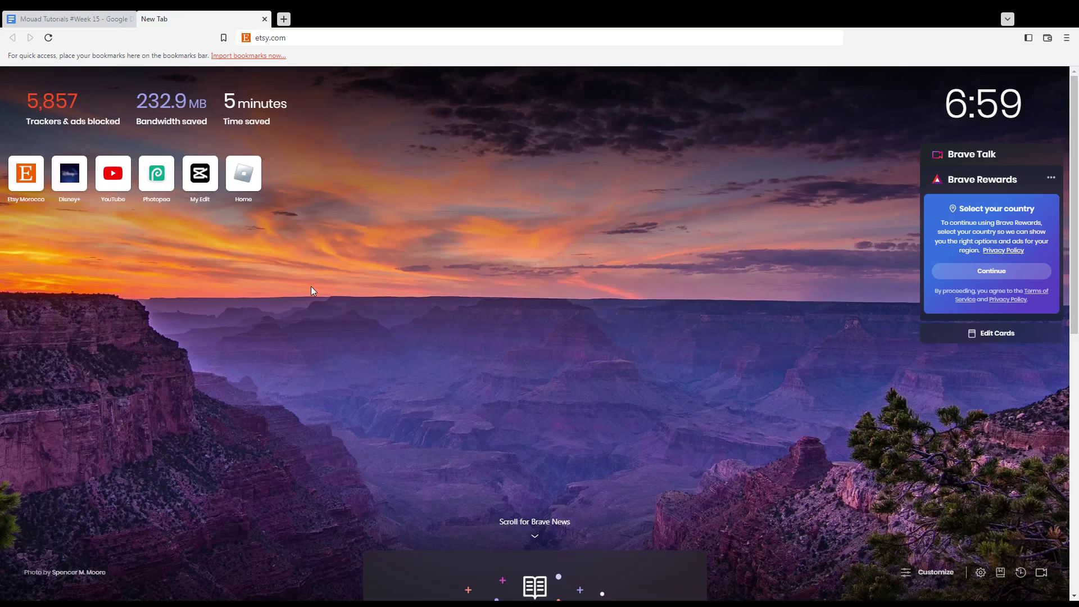
pyautogui.moveTo(287, 37); pyautogui.dragTo(255, 37)
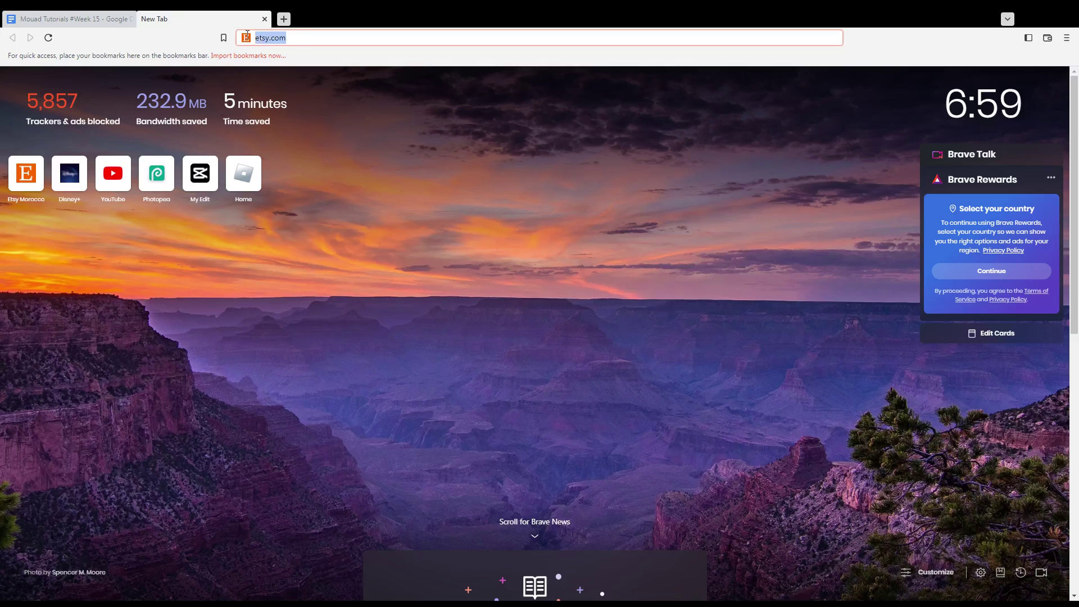
# Load etsy.com and twice highlight, then clear, the 'Welcome back' greeting.
pyautogui.press('Return')
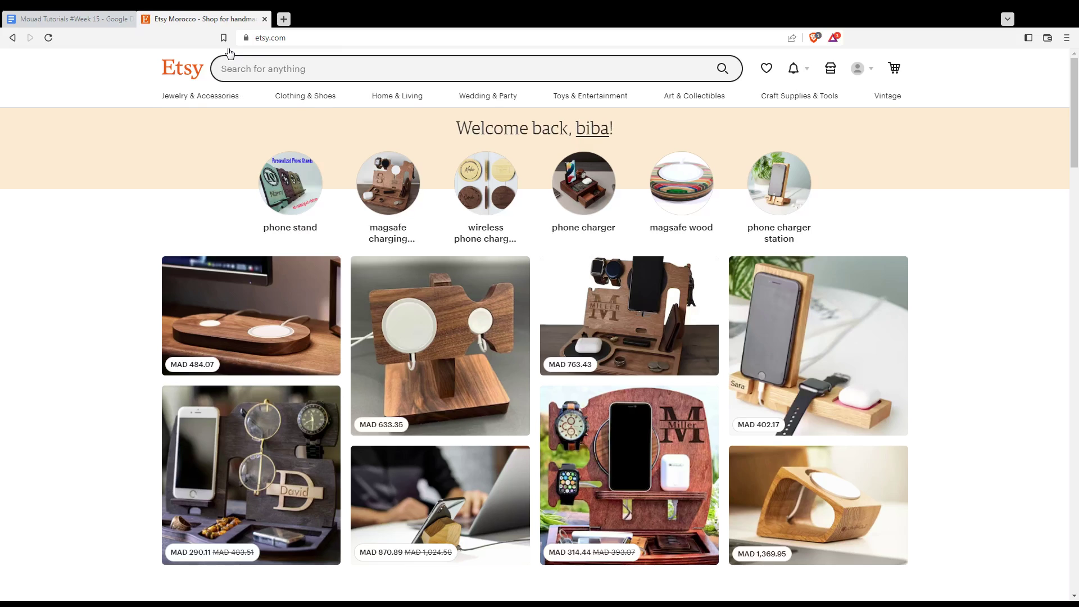
pyautogui.moveTo(456, 128); pyautogui.dragTo(641, 133)
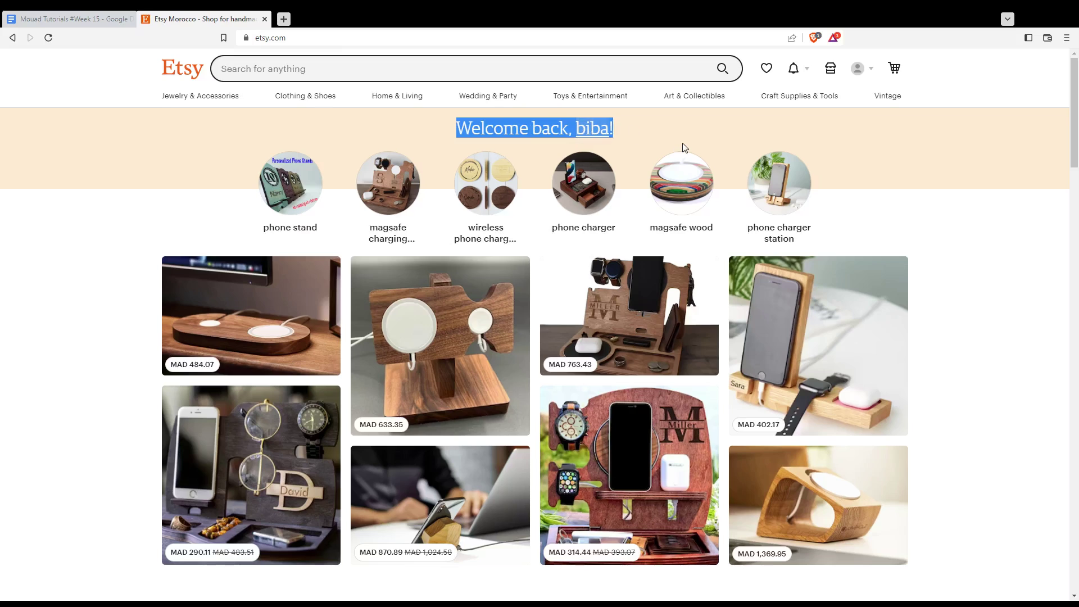
pyautogui.click(961, 228)
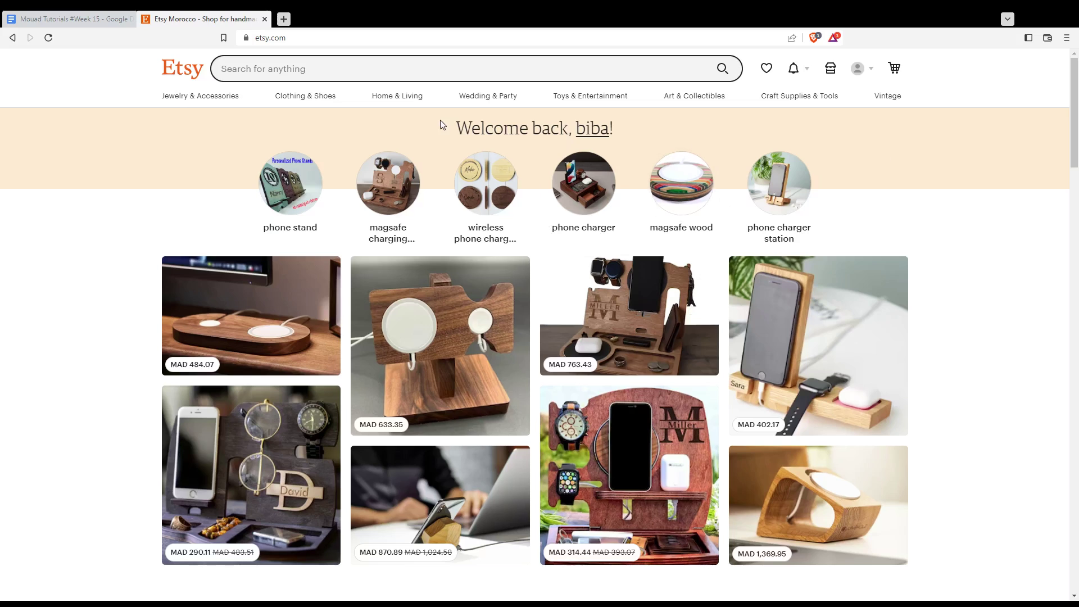
pyautogui.moveTo(473, 127); pyautogui.dragTo(548, 128)
pyautogui.click(847, 153)
# Go to Shop Manager from Your account and expand Finances in the sidebar.
pyautogui.click(833, 69)
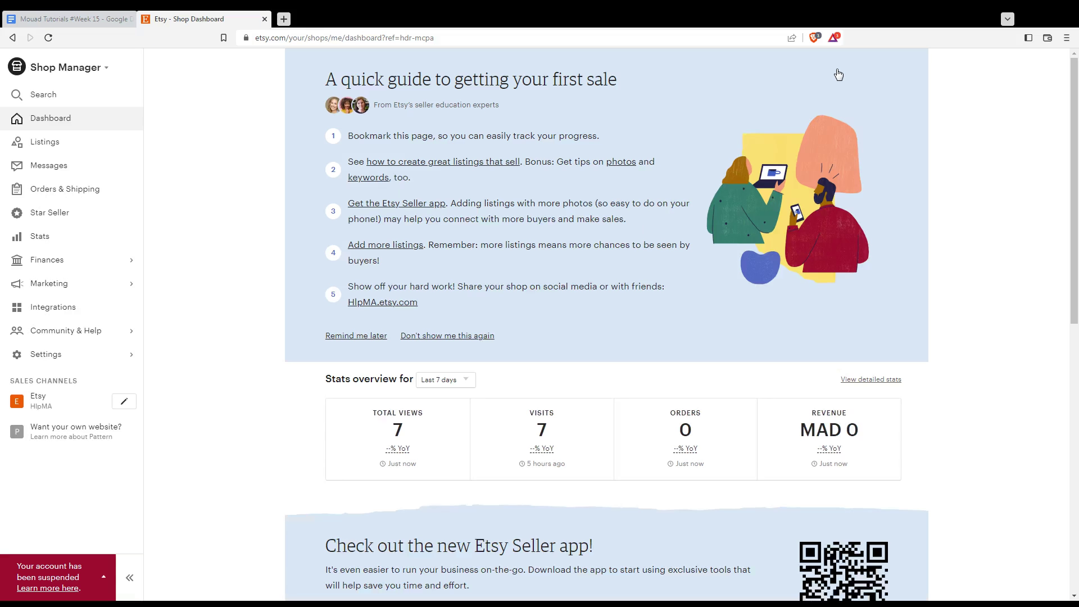
pyautogui.click(63, 264)
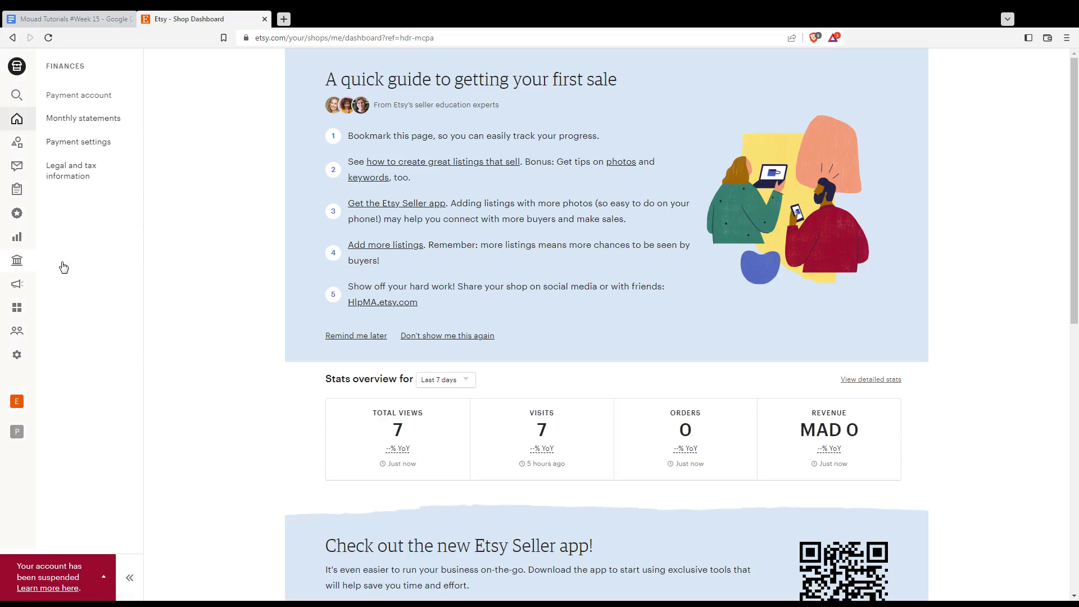
# Choose Payment settings from the Finances submenu.
pyautogui.click(80, 145)
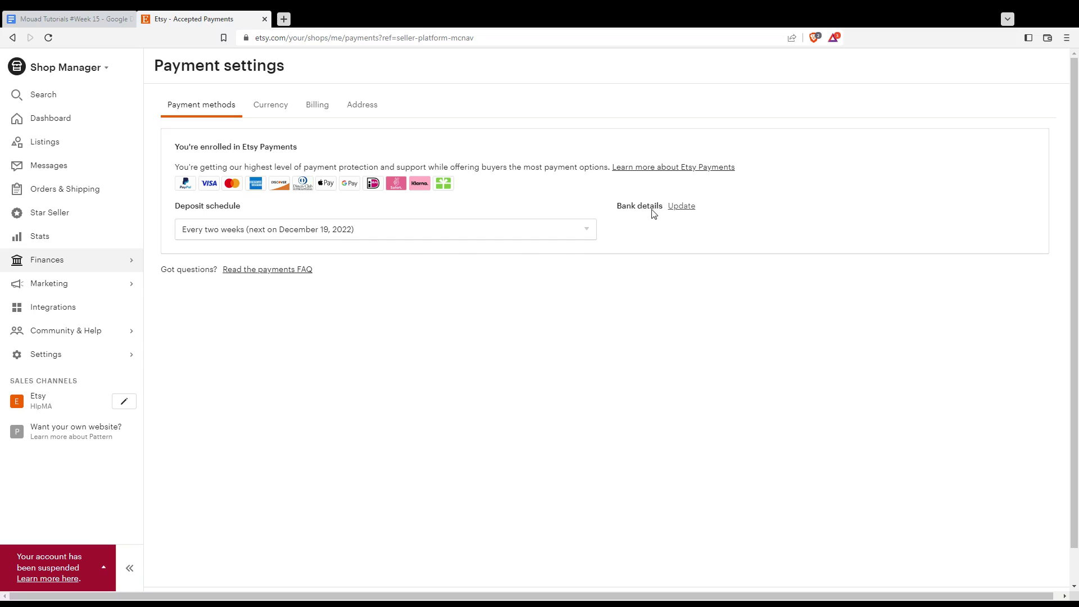
# Open the bank details Update form and focus the account number field for #0072.
pyautogui.click(691, 211)
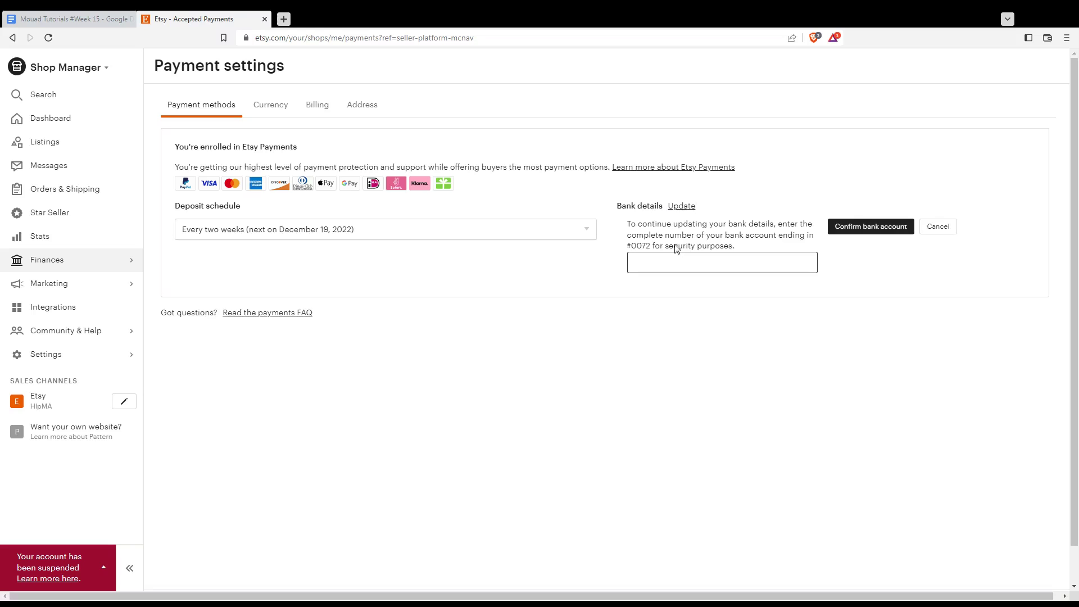
pyautogui.moveTo(628, 225)
pyautogui.mouseDown()
pyautogui.moveTo(758, 230)
pyautogui.moveTo(735, 244)
pyautogui.mouseUp()
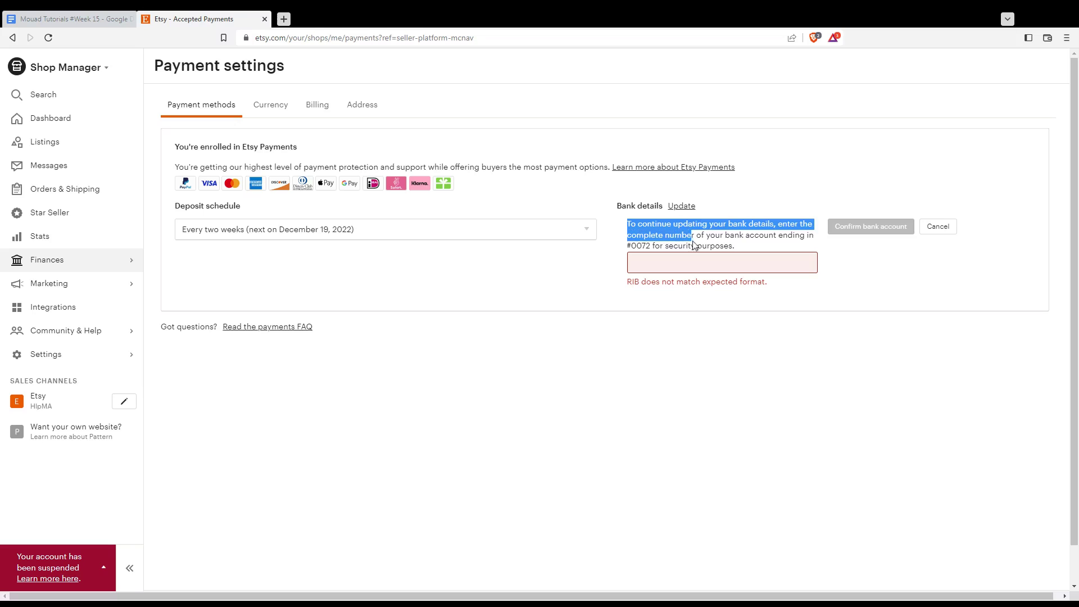
pyautogui.moveTo(735, 243)
pyautogui.mouseDown()
pyautogui.moveTo(655, 249)
pyautogui.moveTo(742, 254)
pyautogui.mouseUp()
pyautogui.click(706, 264)
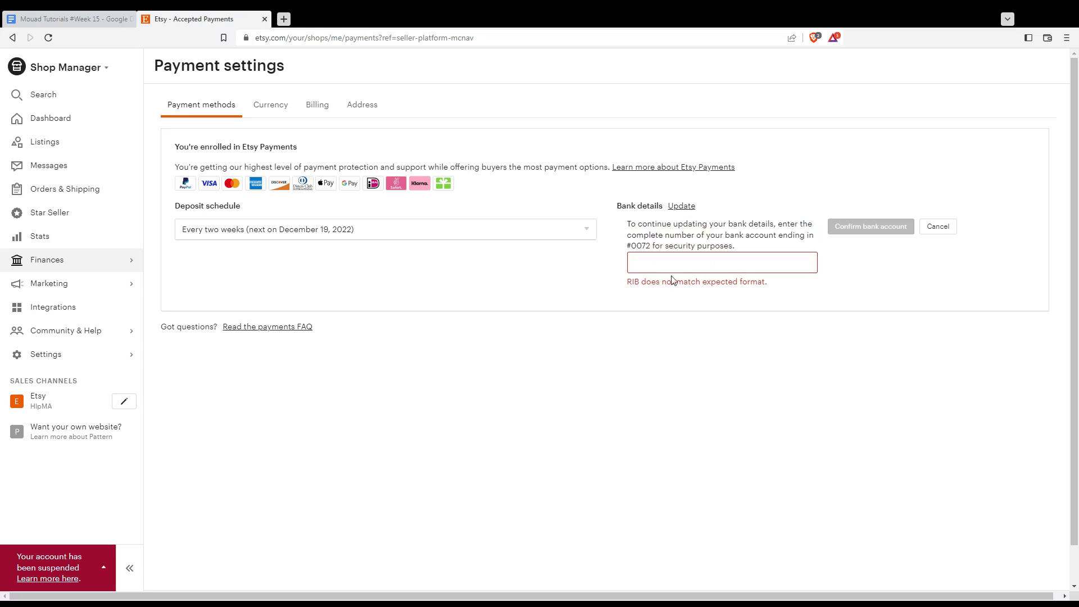
pyautogui.click(659, 313)
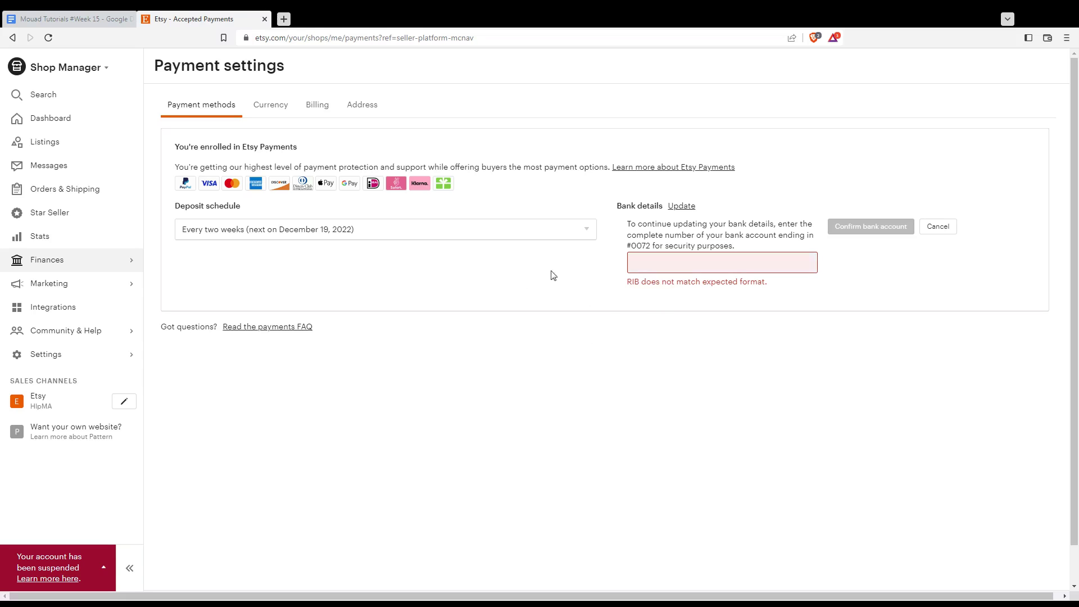
pyautogui.click(665, 263)
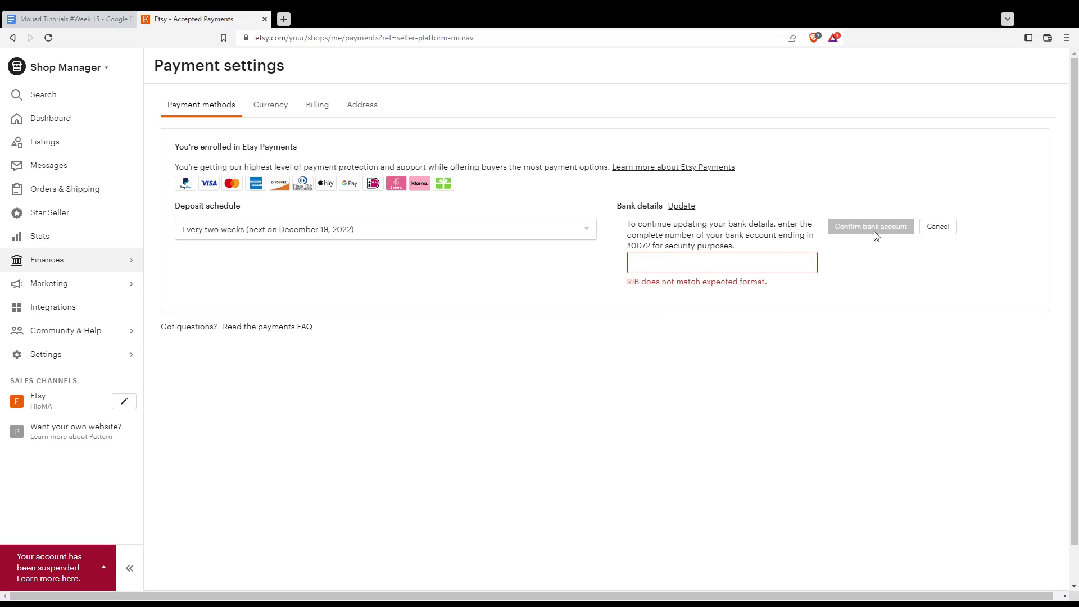